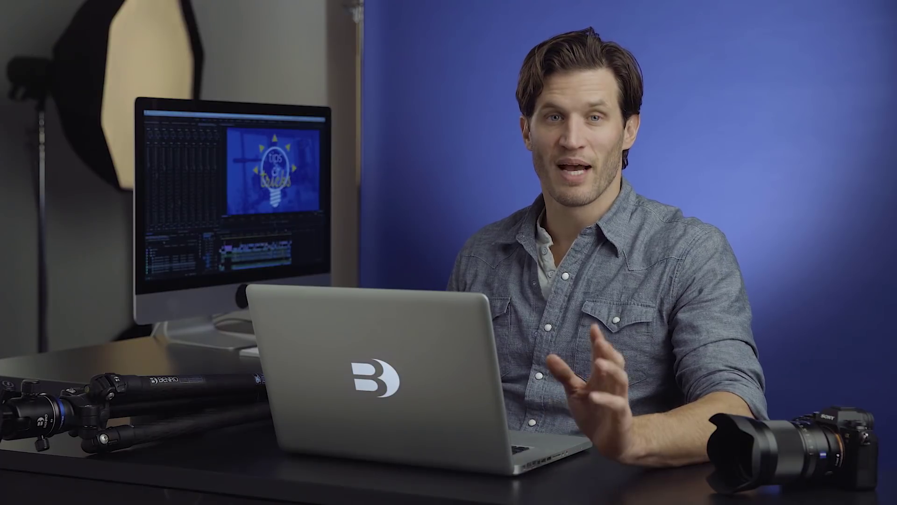
# - Preview Retro_Cinemagraph.mp4 from the desktop in Quick Look
pyautogui.click(862, 239)
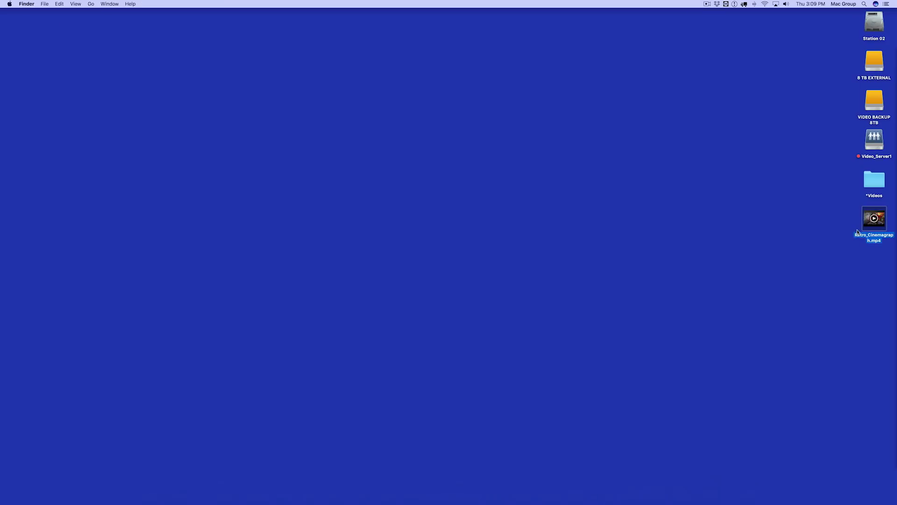
pyautogui.press('space')
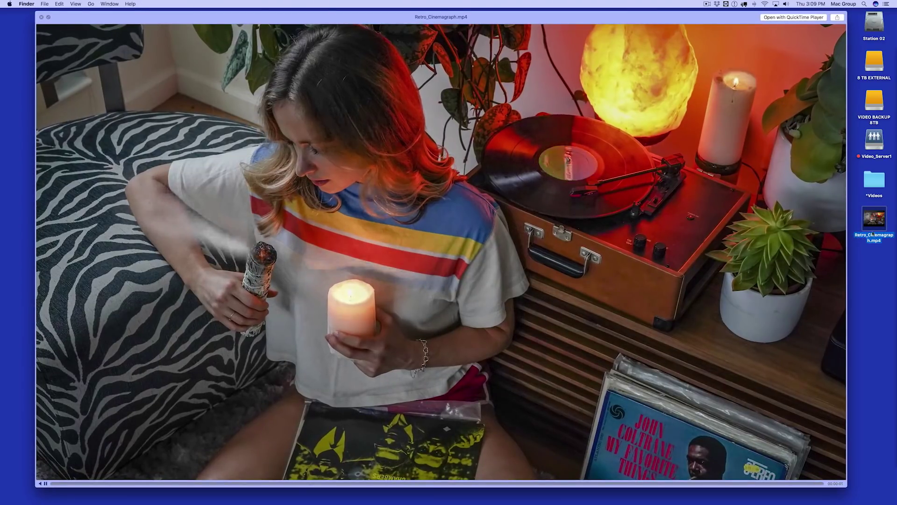
# - Close Quick Look and load Retro_Cinemagraph.mp4 into Photoshop as Layer 1 on the timeline
pyautogui.press('space')
pyautogui.moveTo(863, 238); pyautogui.dragTo(316, 489)
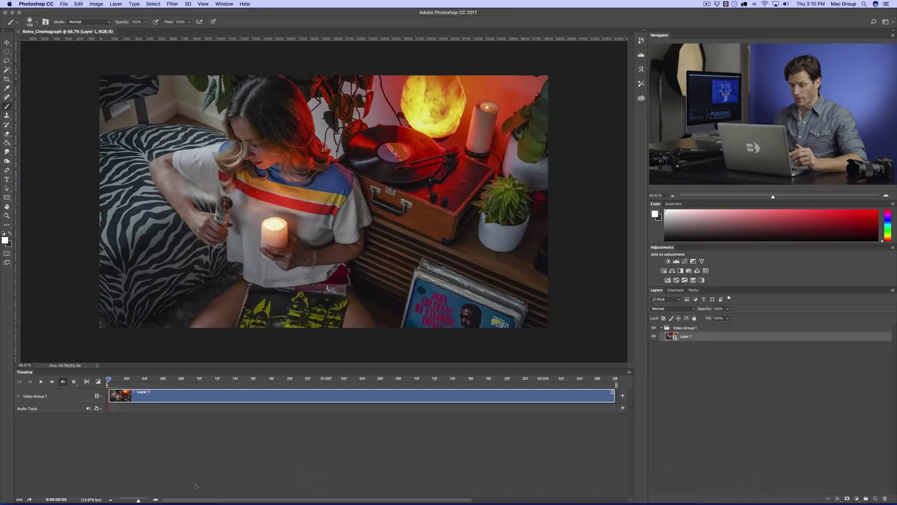
# - Trim four frames off Layer 1's start, leaving a duration of about 02:04
pyautogui.moveTo(139, 502); pyautogui.dragTo(134, 501)
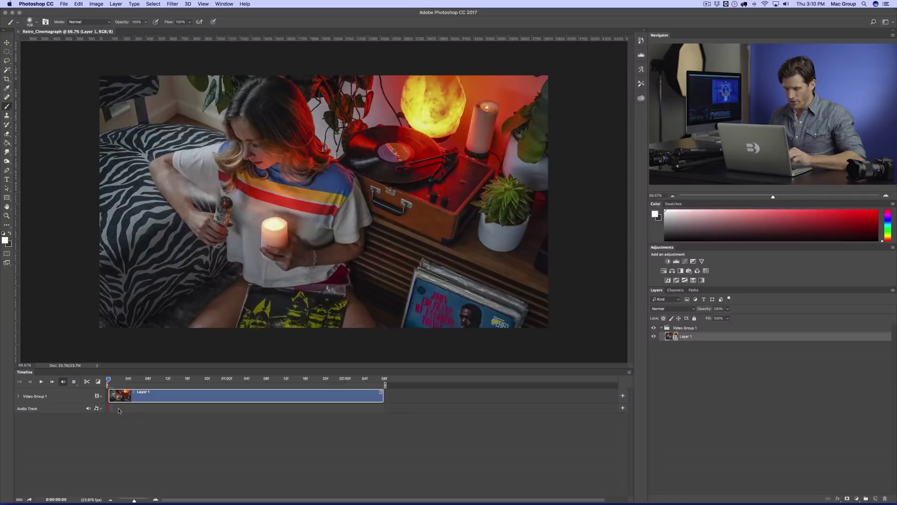
pyautogui.moveTo(109, 398); pyautogui.dragTo(115, 397)
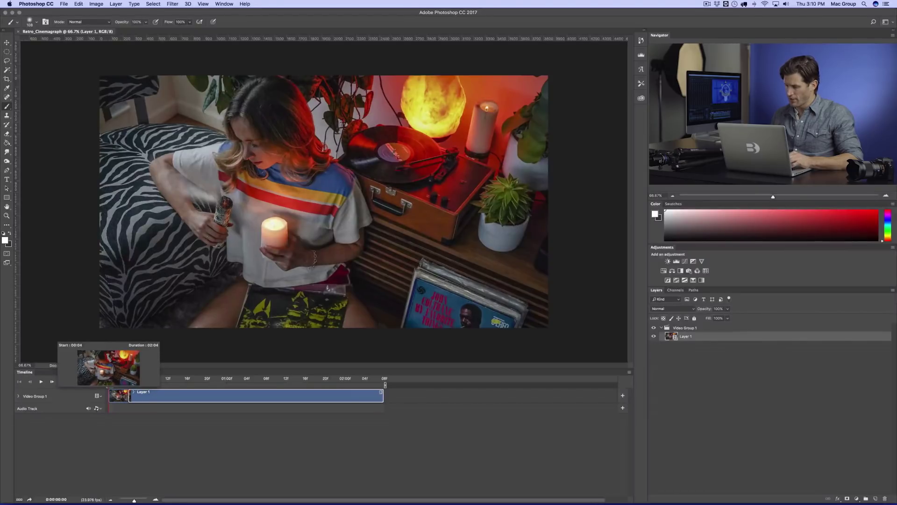
pyautogui.moveTo(129, 396); pyautogui.dragTo(126, 397)
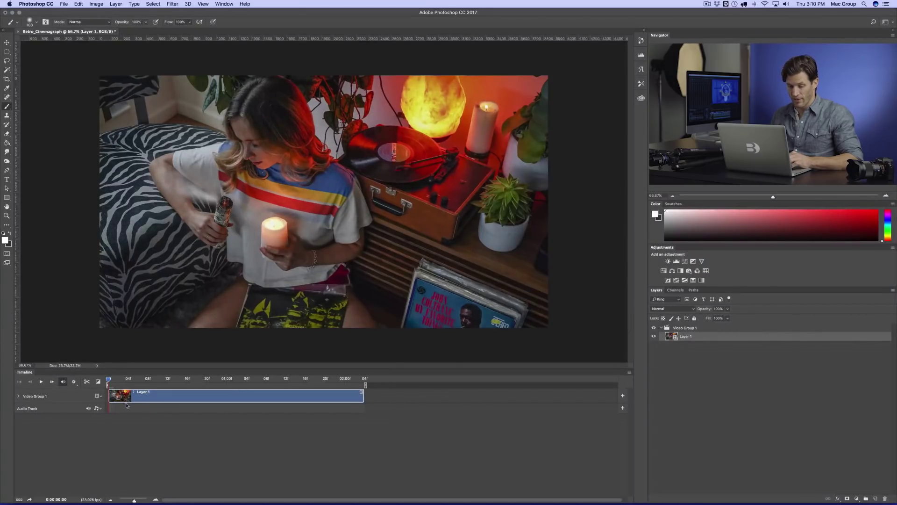
pyautogui.click(130, 412)
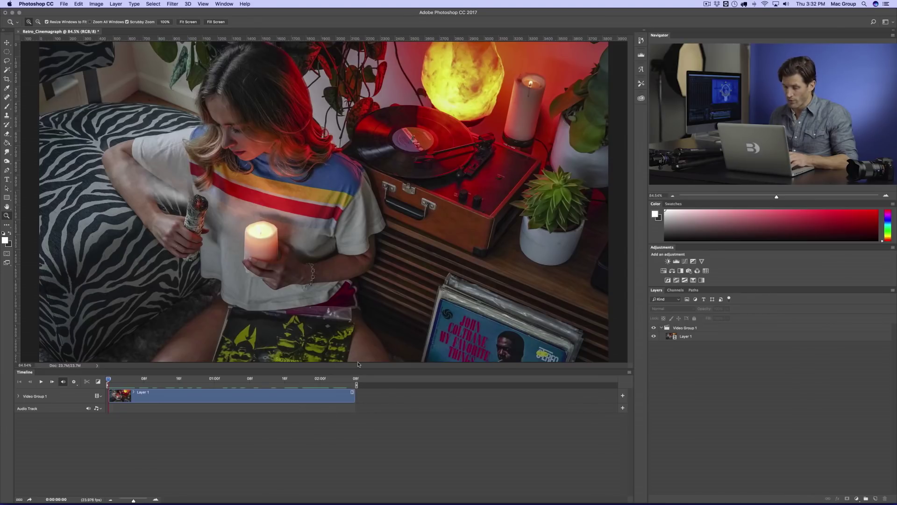
# - Zoom in on the record label and compare the clip's first and last frames
pyautogui.moveTo(421, 144); pyautogui.dragTo(414, 147)
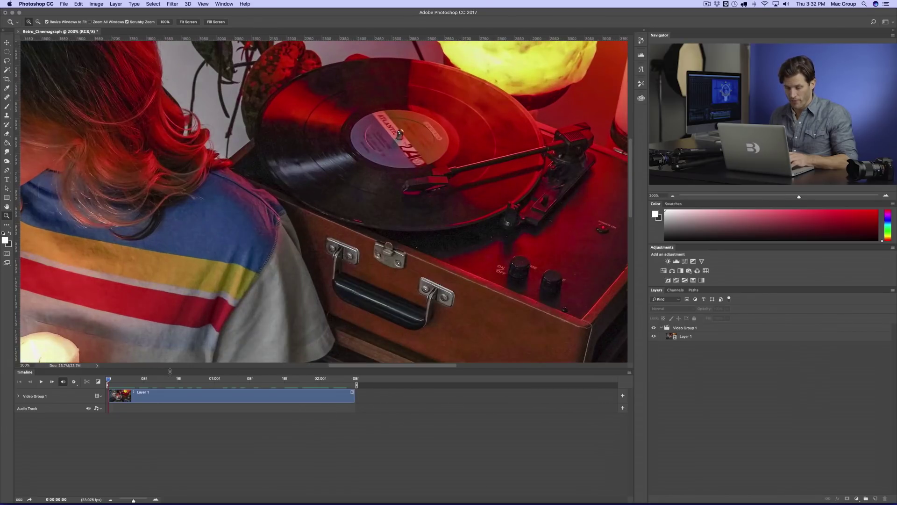
pyautogui.moveTo(109, 380); pyautogui.dragTo(358, 381)
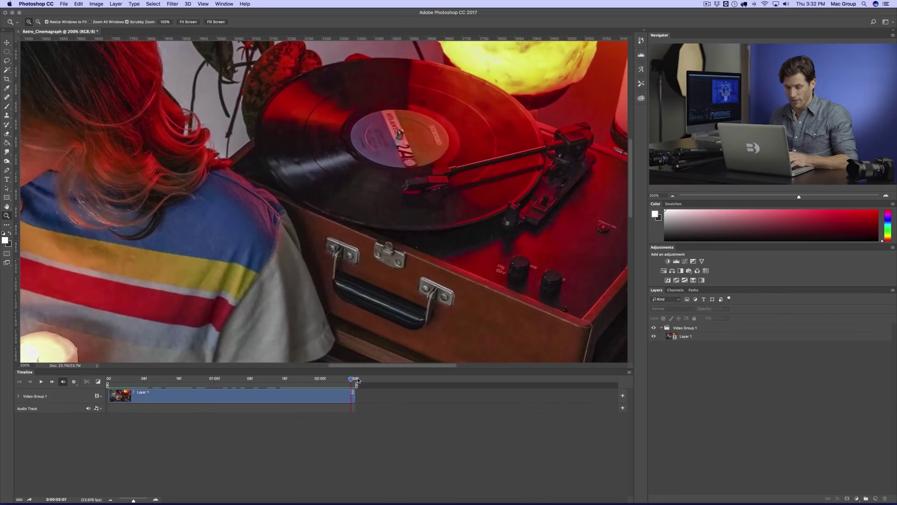
pyautogui.click(110, 380)
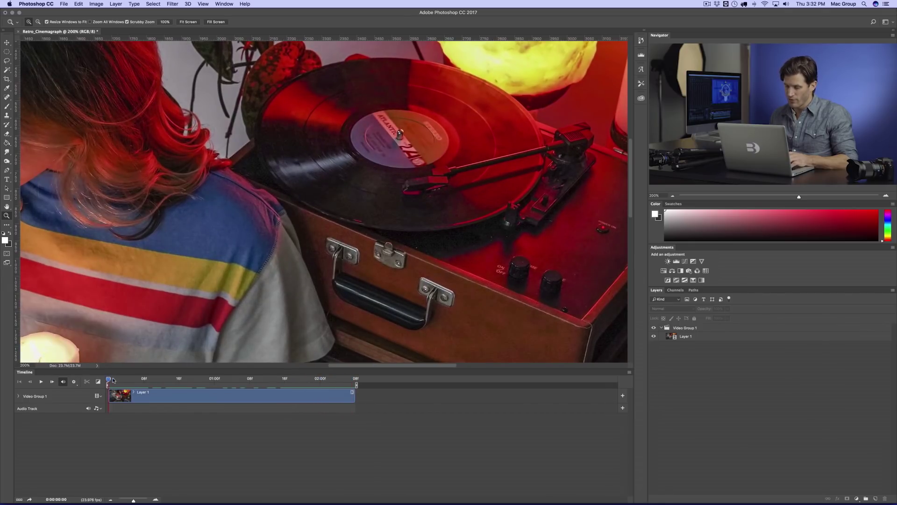
pyautogui.click(354, 379)
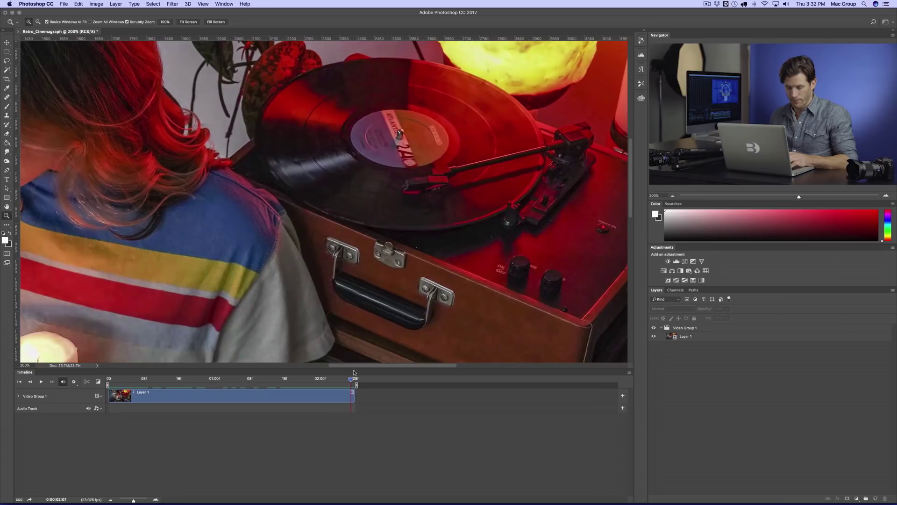
pyautogui.rightClick(389, 277)
pyautogui.click(398, 279)
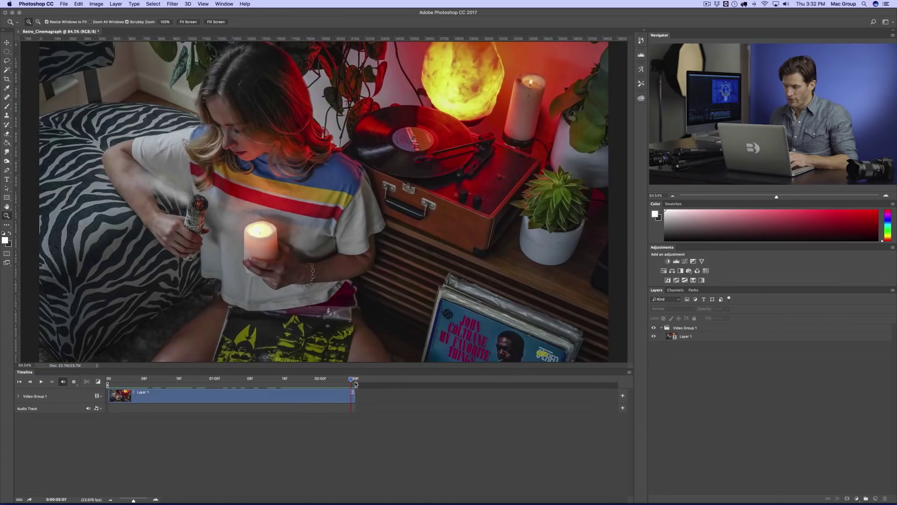
# - Trim the clip's end to about 02:05 and recheck that the last frame matches the first
pyautogui.click(343, 396)
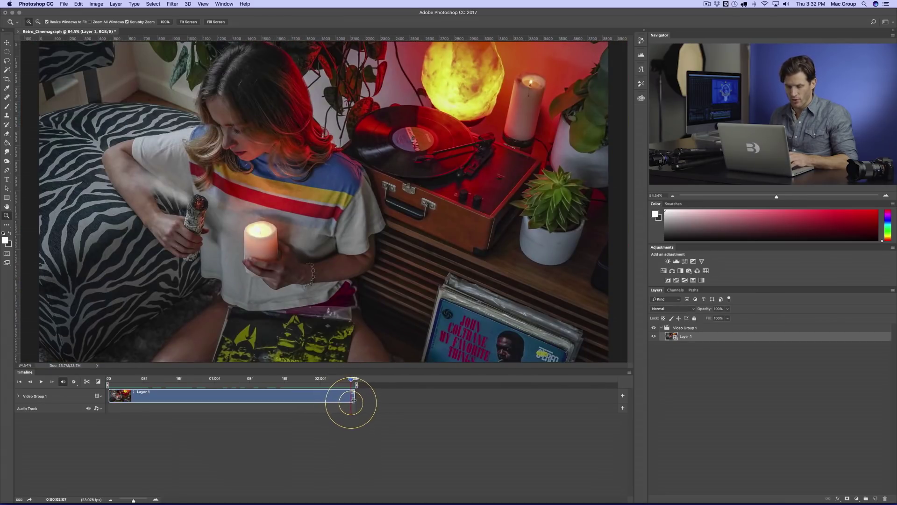
pyautogui.moveTo(354, 399); pyautogui.dragTo(354, 399)
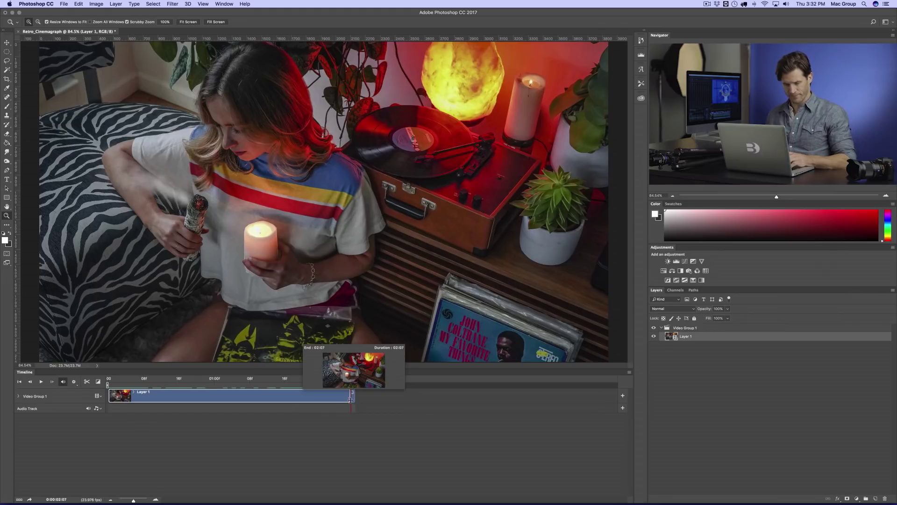
pyautogui.moveTo(346, 399); pyautogui.dragTo(346, 399)
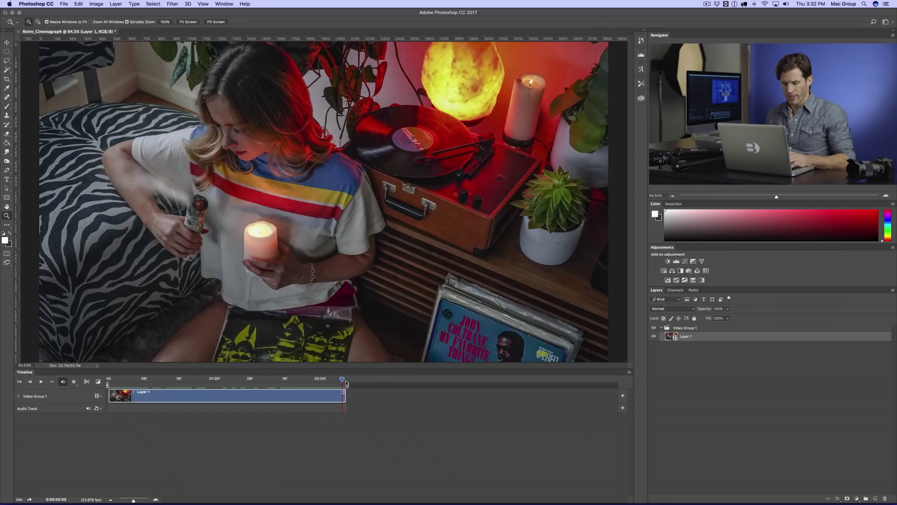
pyautogui.click(109, 379)
pyautogui.click(343, 379)
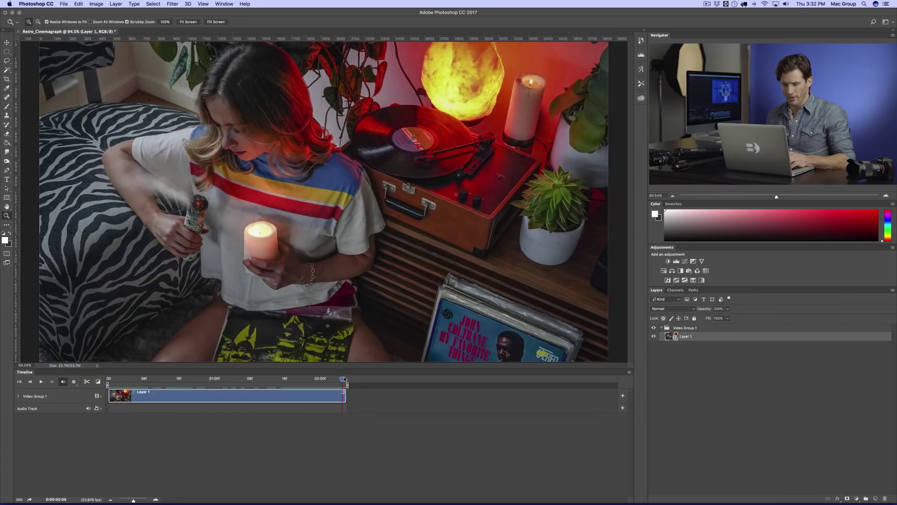
pyautogui.click(109, 379)
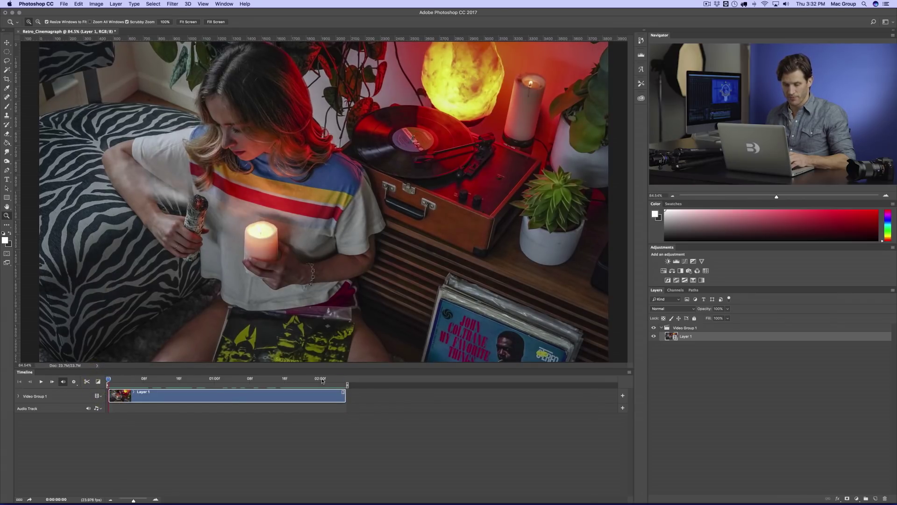
pyautogui.click(340, 379)
pyautogui.click(112, 380)
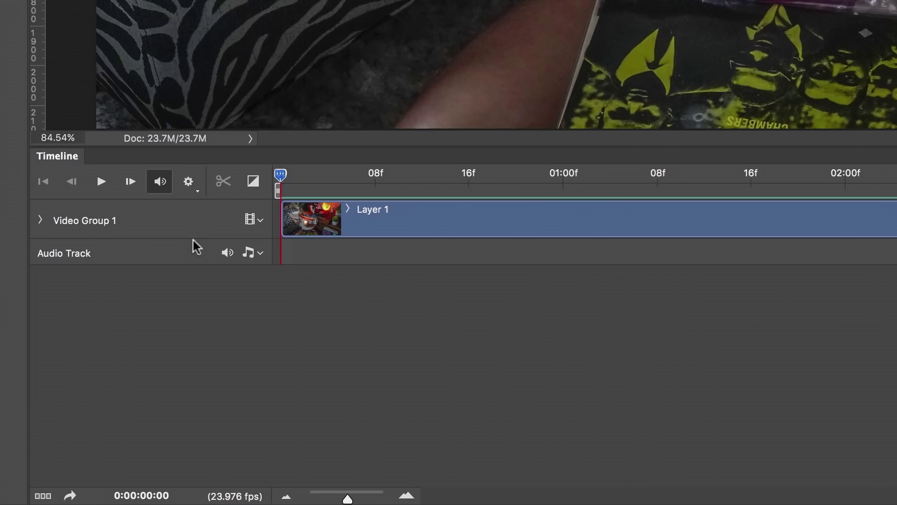
pyautogui.click(74, 382)
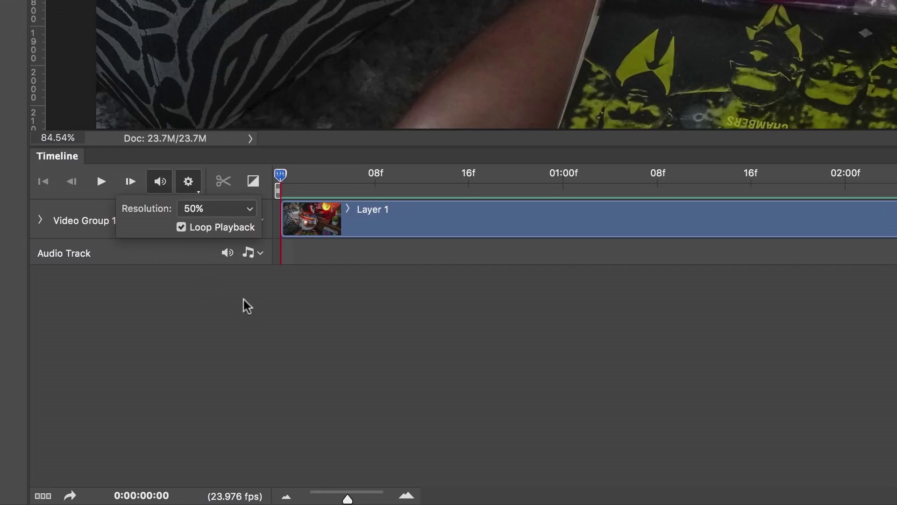
# - Play the trimmed clip with Loop Playback on to check the loop seam
pyautogui.press('space')
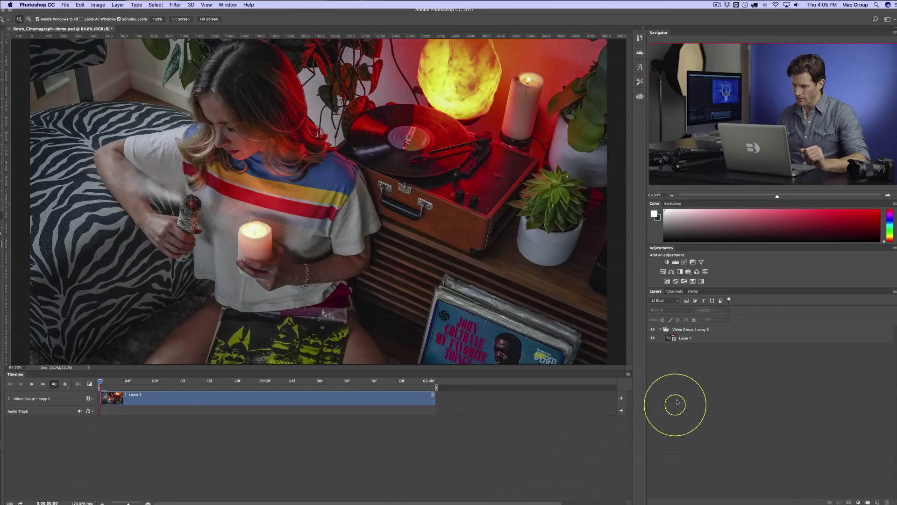
# - Duplicate Video Group 1 copy 2 as copy 3 and shift the lower clip later in time
pyautogui.rightClick(717, 330)
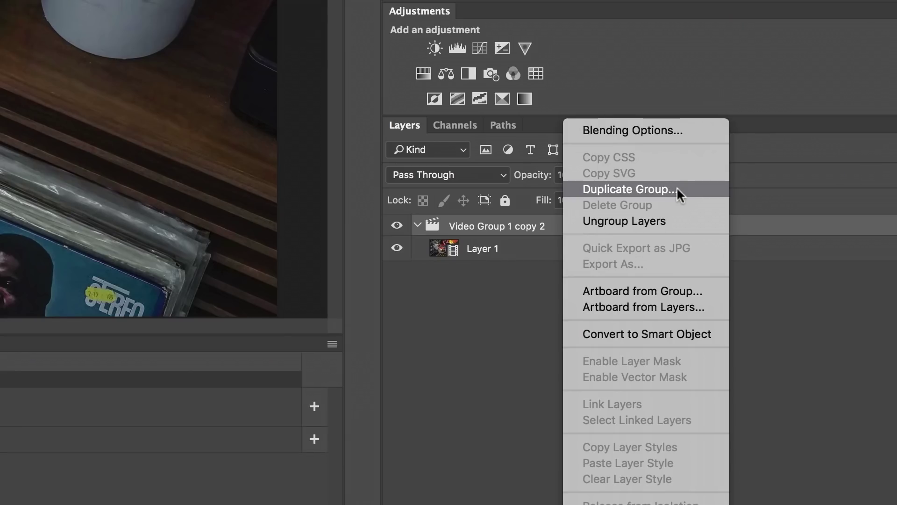
pyautogui.click(753, 316)
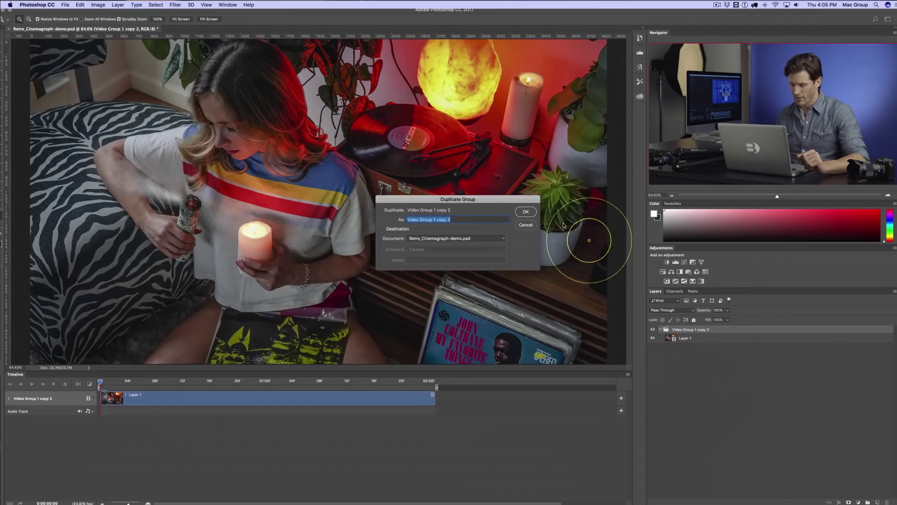
pyautogui.click(526, 212)
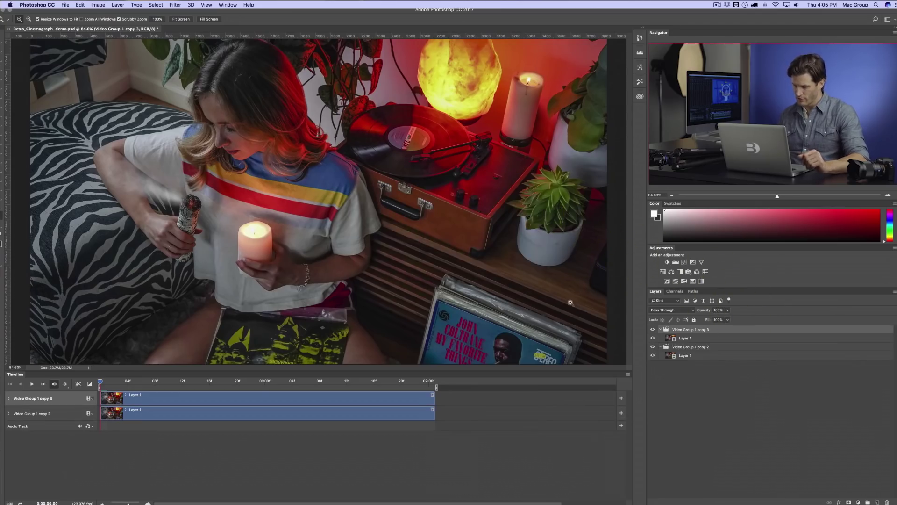
pyautogui.moveTo(175, 413); pyautogui.dragTo(498, 408)
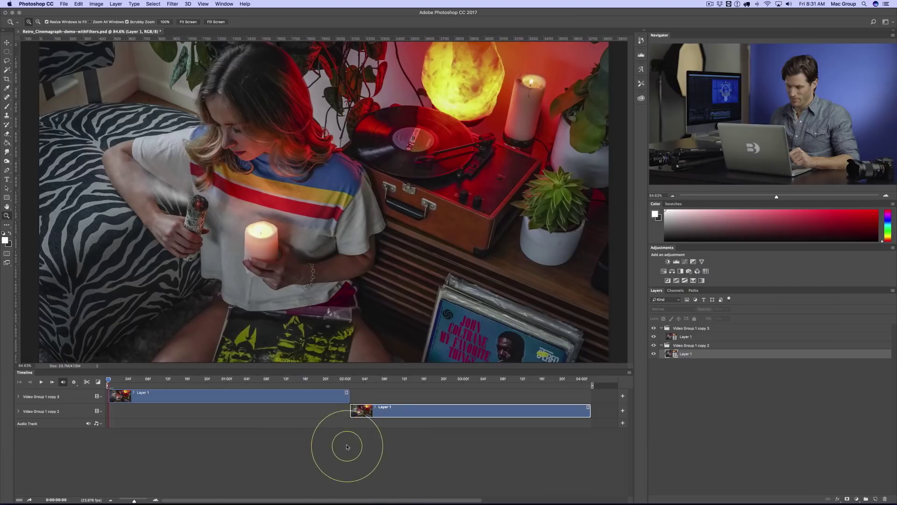
# - Trim both ends of the copy 2 clip to about 00:07, overlapping the top clip's end
pyautogui.moveTo(345, 438); pyautogui.dragTo(347, 413)
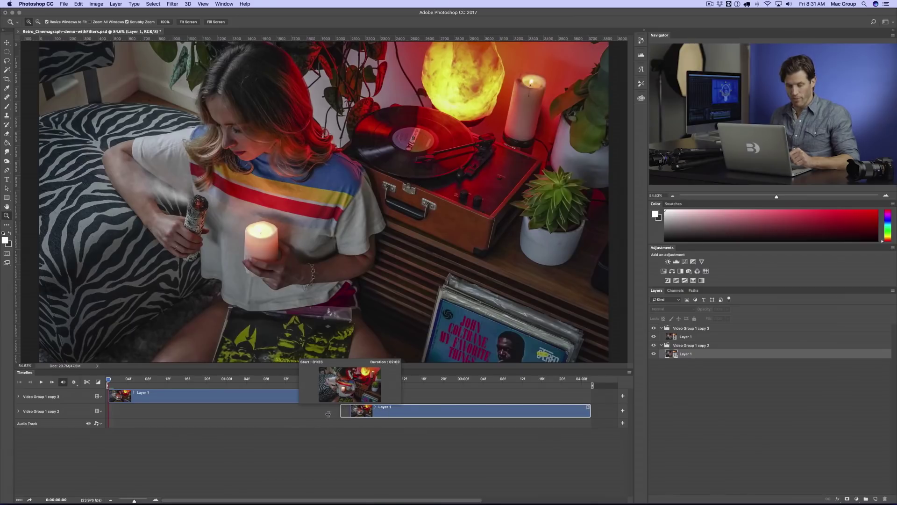
pyautogui.moveTo(289, 413); pyautogui.dragTo(289, 413)
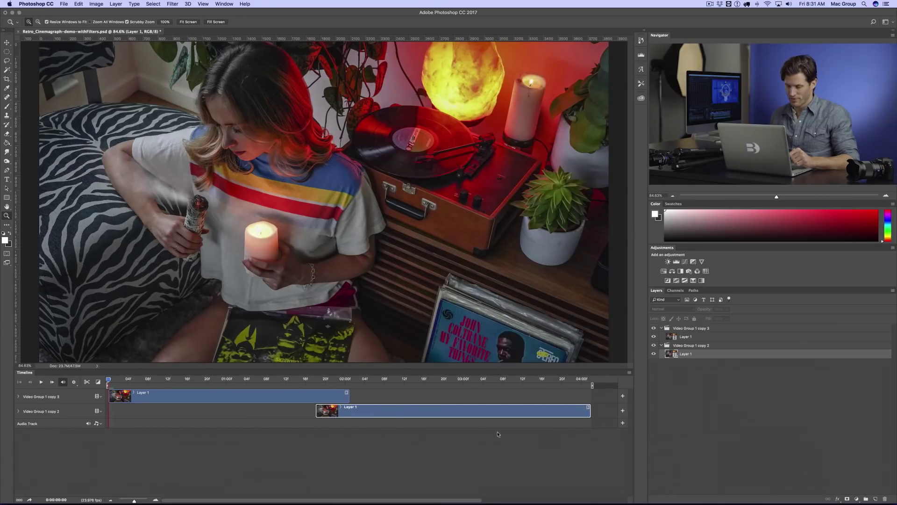
pyautogui.moveTo(587, 412); pyautogui.dragTo(589, 415)
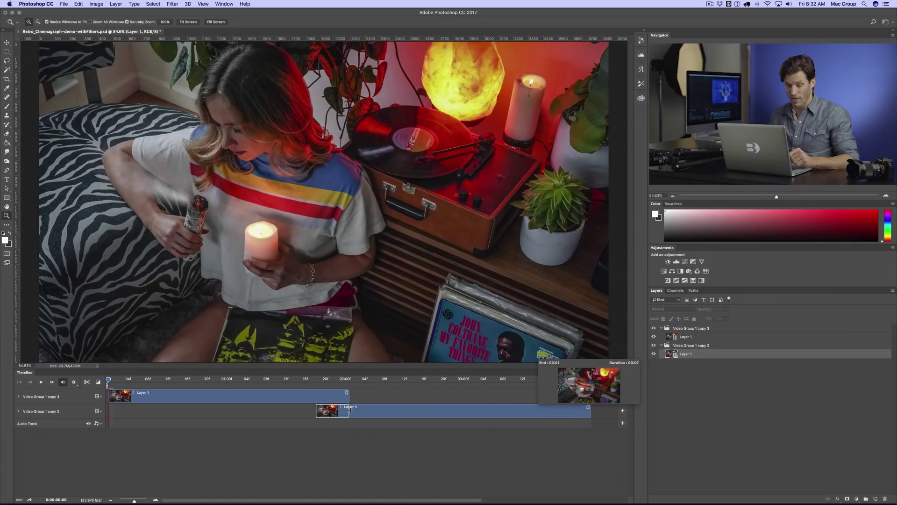
pyautogui.moveTo(350, 408); pyautogui.dragTo(351, 412)
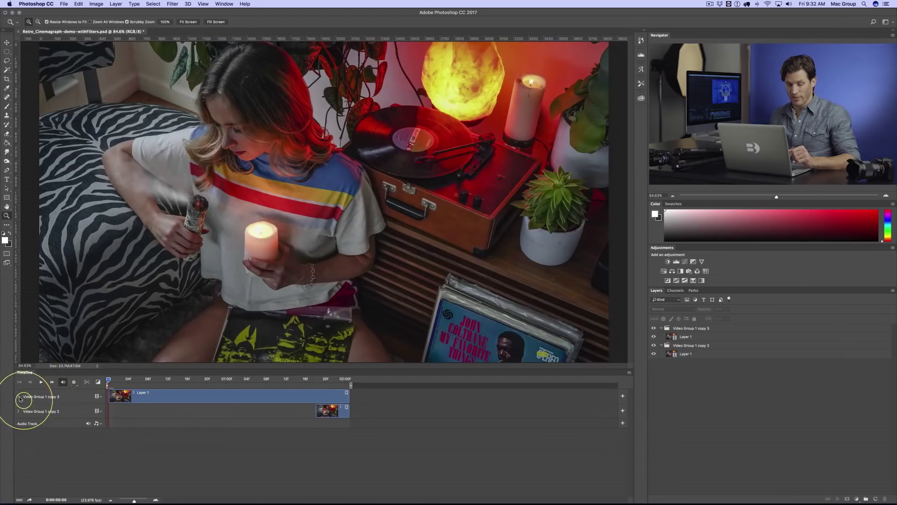
# - Keyframe copy 3's opacity at about 01:18, fading to 0% at the clip's end
pyautogui.click(19, 397)
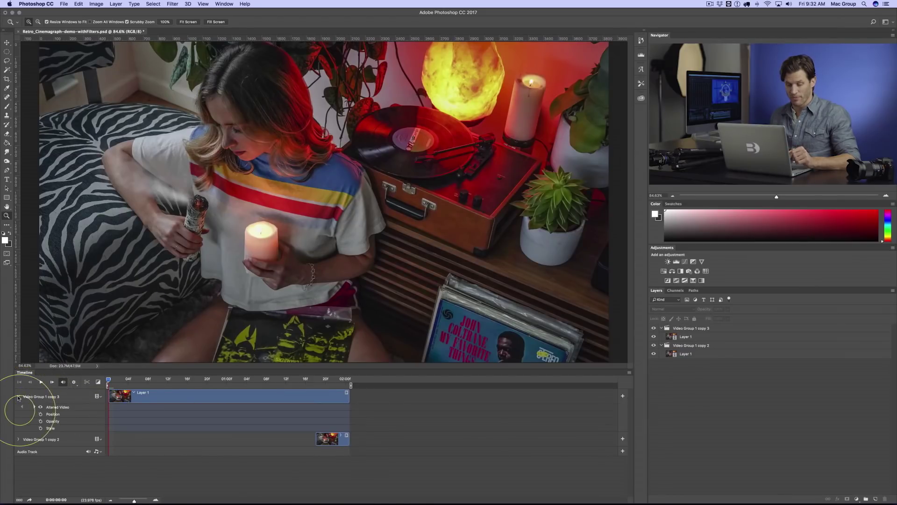
pyautogui.moveTo(322, 385); pyautogui.dragTo(315, 380)
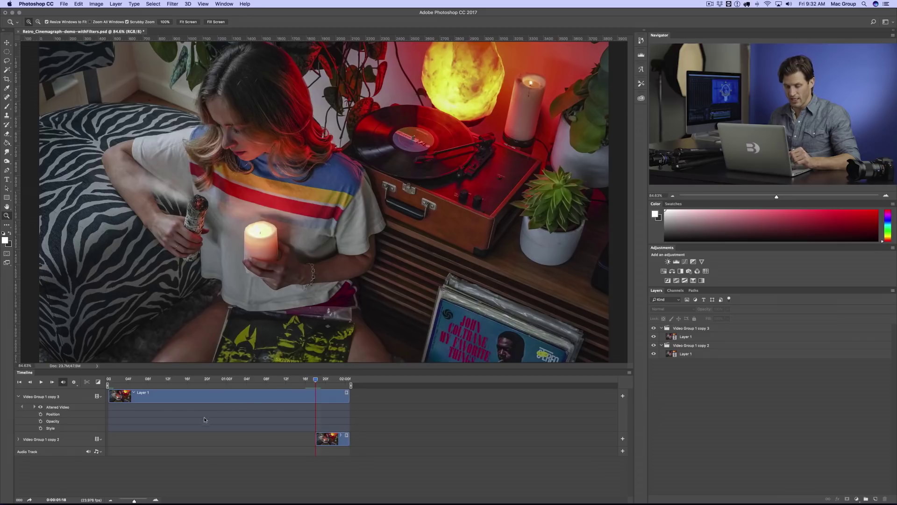
pyautogui.click(41, 421)
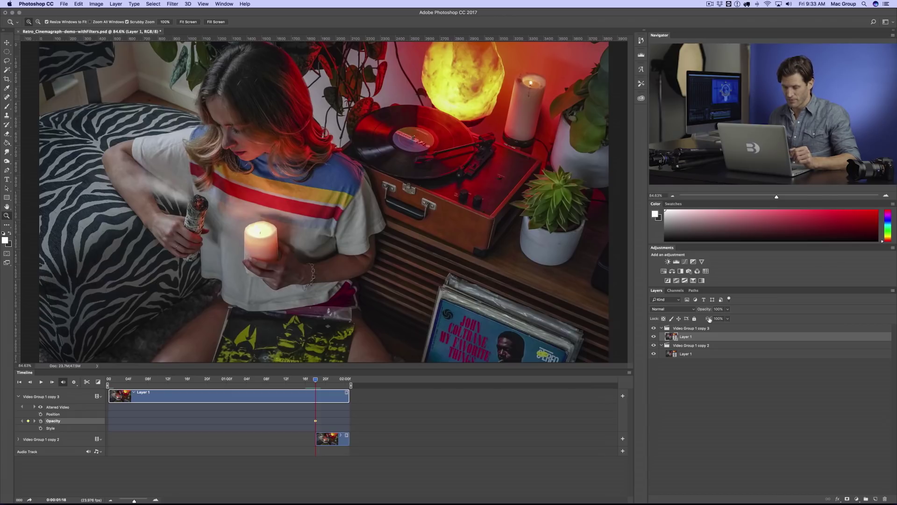
pyautogui.click(341, 379)
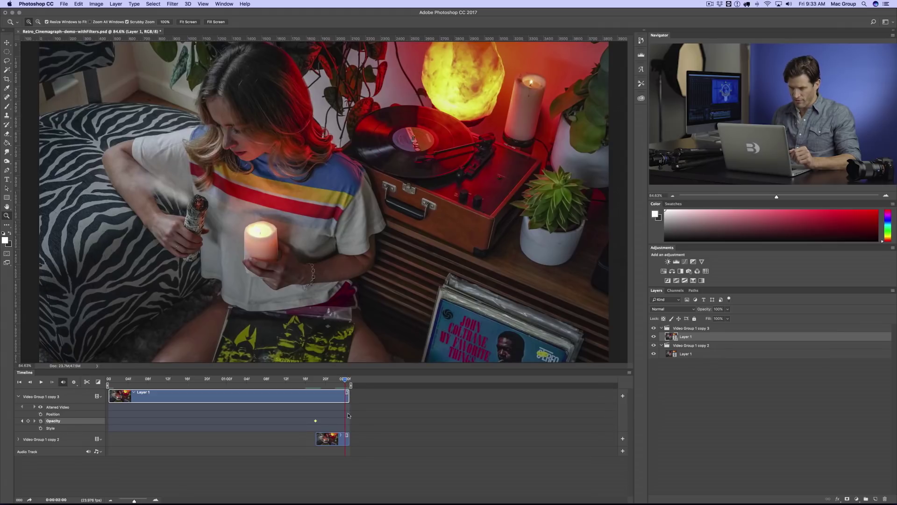
pyautogui.click(728, 318)
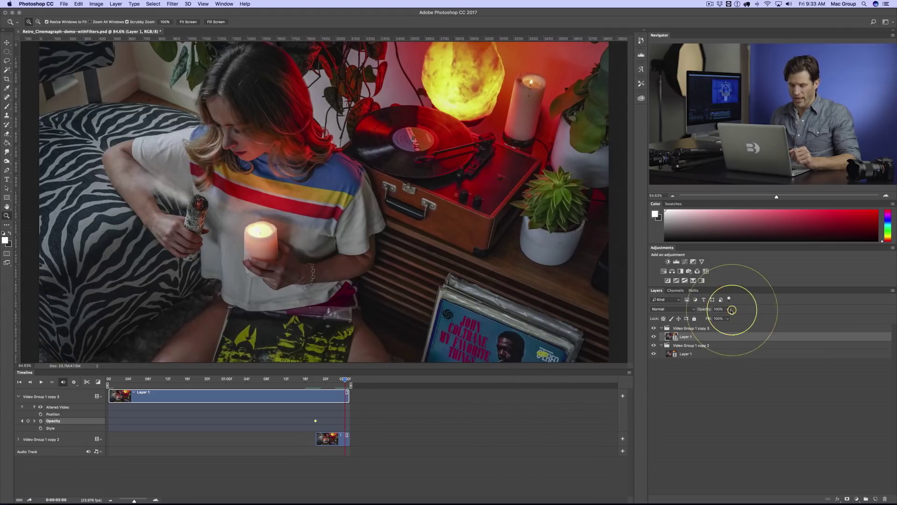
pyautogui.moveTo(704, 319); pyautogui.dragTo(693, 320)
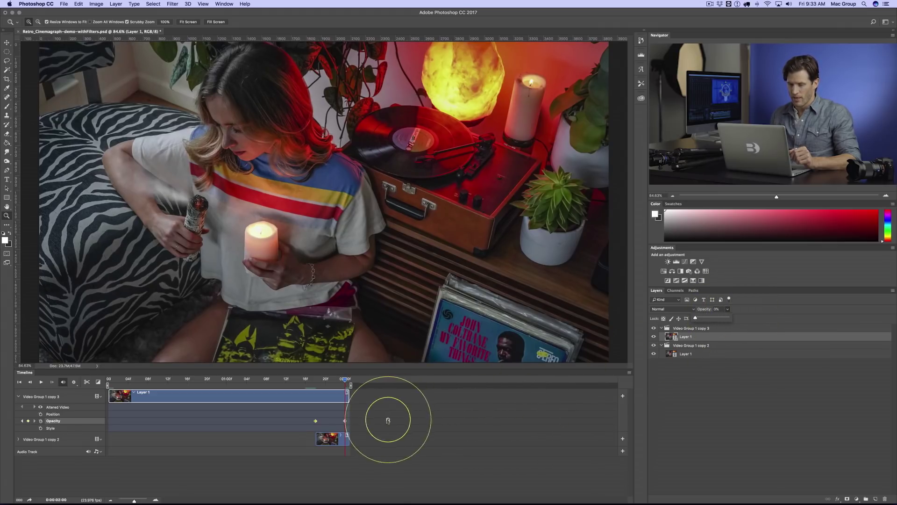
pyautogui.click(345, 421)
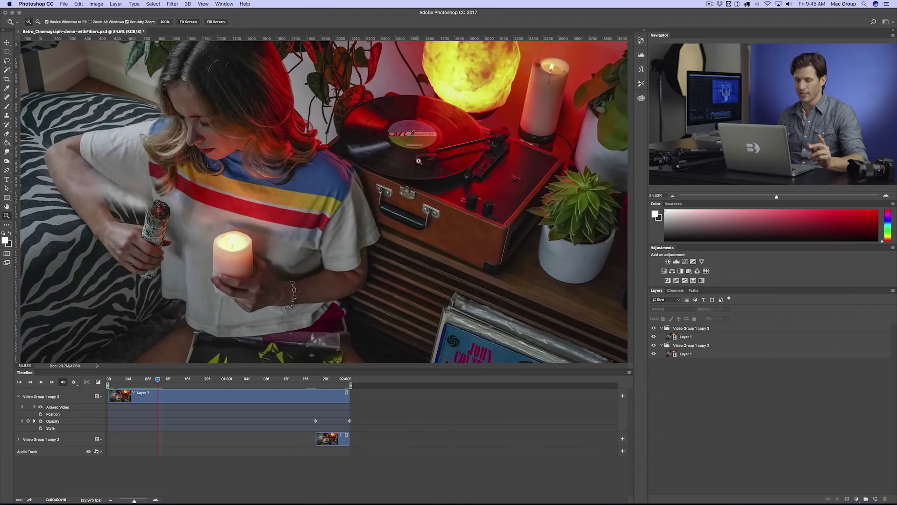
pyautogui.click(419, 161)
pyautogui.moveTo(230, 204); pyautogui.dragTo(467, 163)
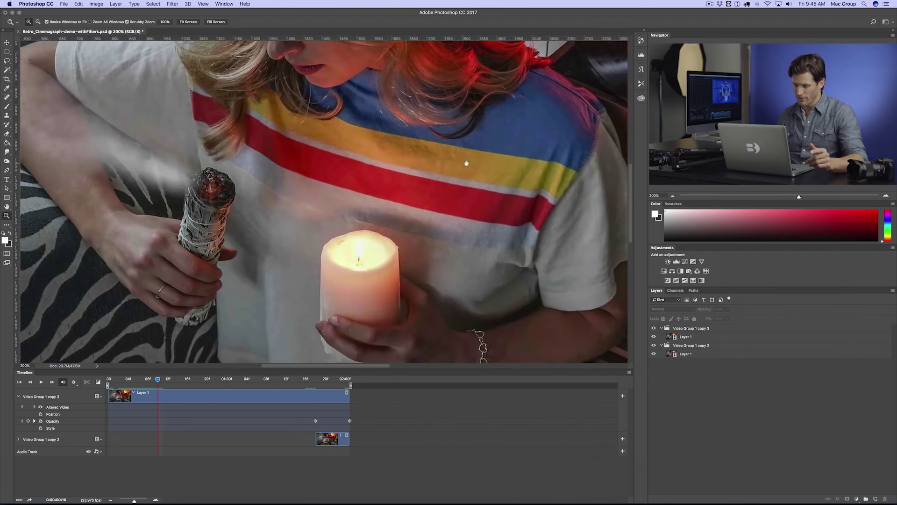
pyautogui.moveTo(220, 176); pyautogui.dragTo(252, 172)
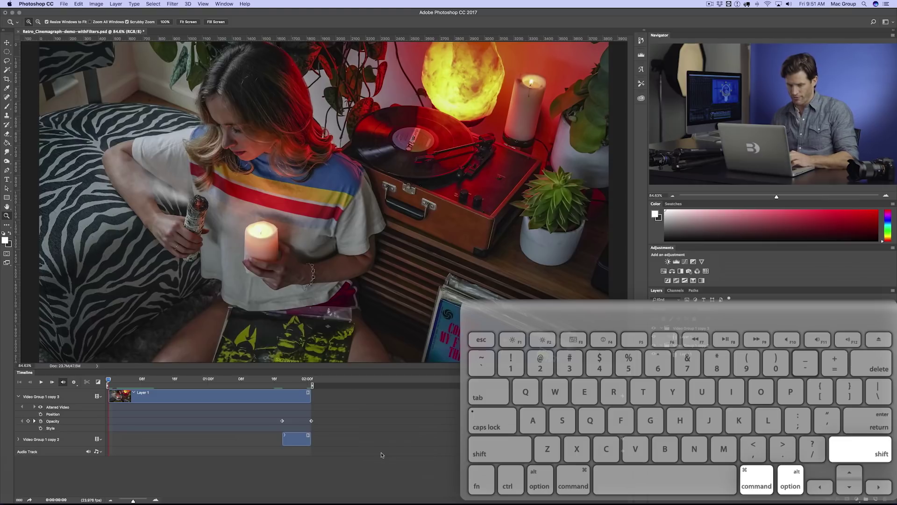
# - Stamp visible layers into Layer 2 and trim its clip to the video length
pyautogui.press('super+alt+shift+e')
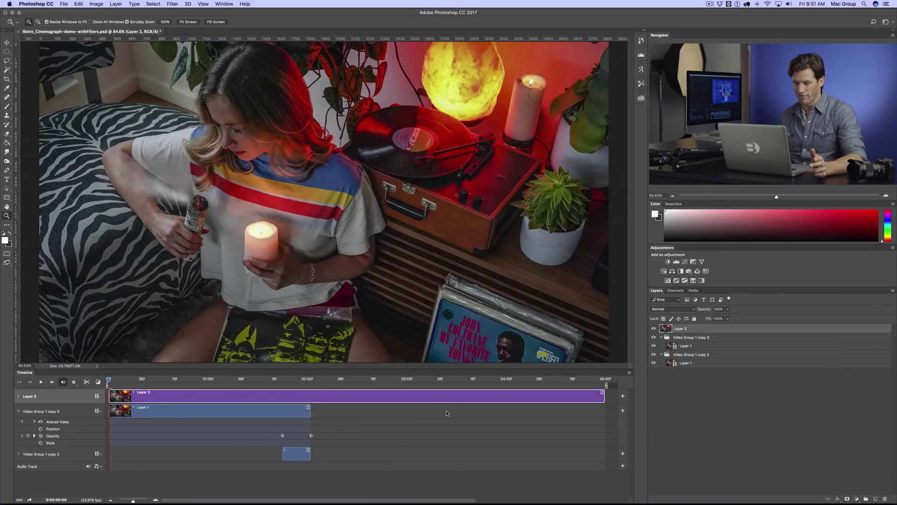
pyautogui.moveTo(601, 395); pyautogui.dragTo(311, 398)
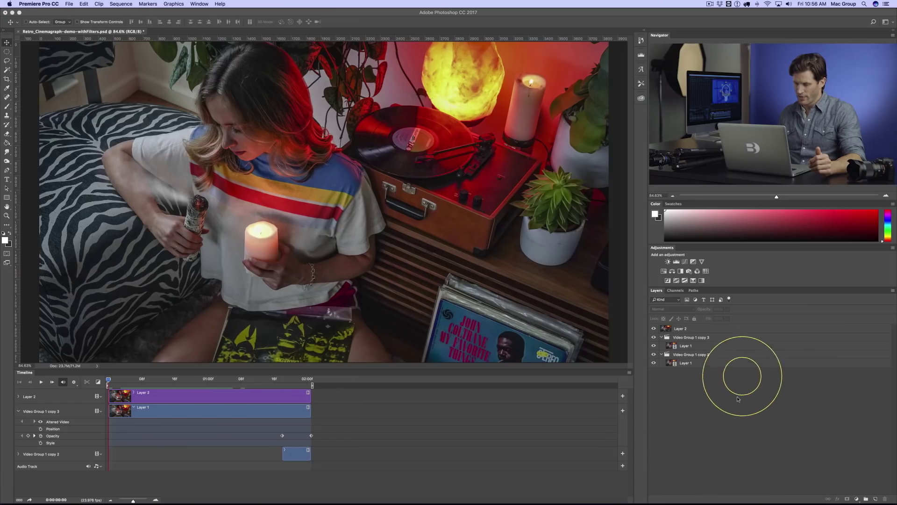
# - Select Layer 2 and display its mask as a red rubylith overlay
pyautogui.click(746, 330)
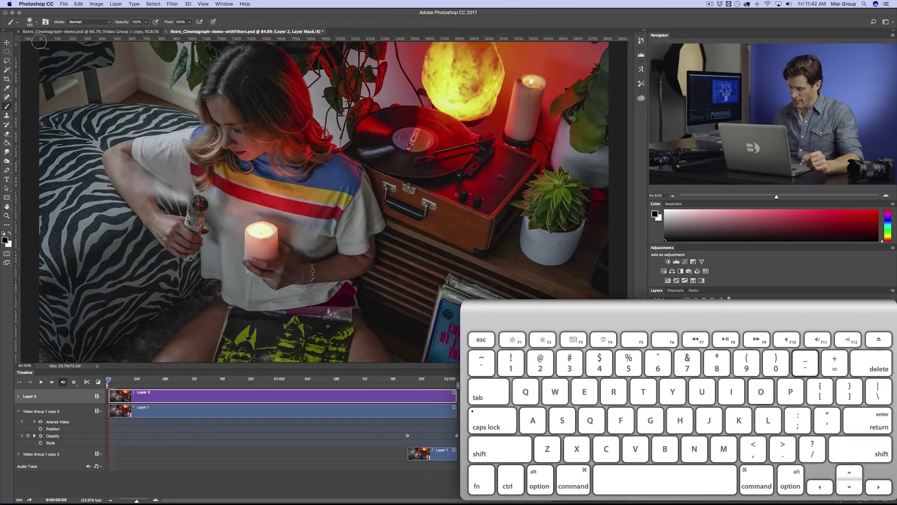
pyautogui.press('\\')
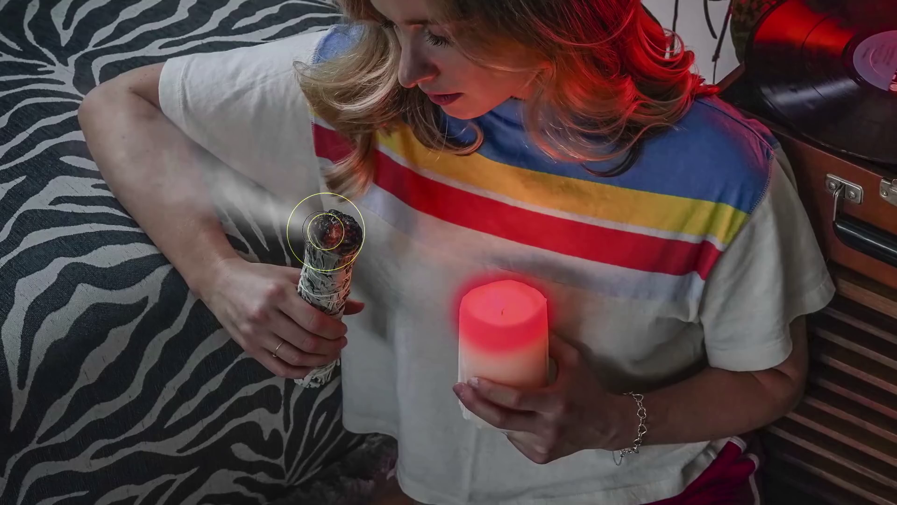
# - Mask out Layer 2 over the smoke, record, face, hair and candle, then preview playback unmasked
pyautogui.moveTo(328, 229)
pyautogui.mouseDown()
pyautogui.moveTo(266, 199)
pyautogui.moveTo(248, 148)
pyautogui.moveTo(136, 122)
pyautogui.mouseUp()
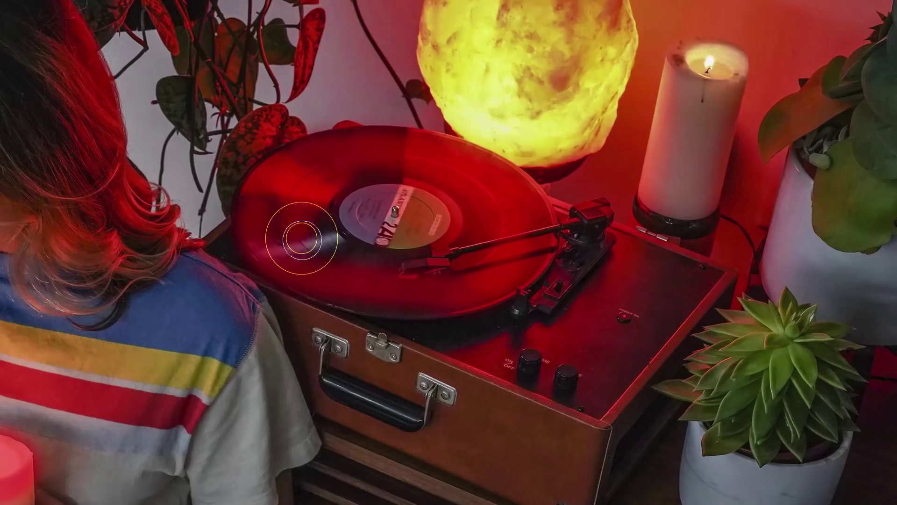
pyautogui.moveTo(281, 246)
pyautogui.mouseDown()
pyautogui.moveTo(351, 230)
pyautogui.moveTo(466, 240)
pyautogui.moveTo(364, 222)
pyautogui.mouseUp()
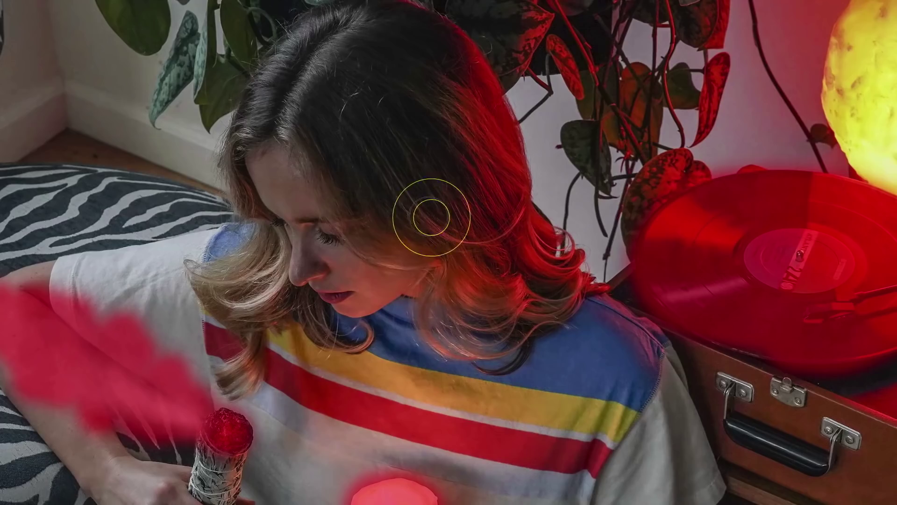
pyautogui.moveTo(274, 165)
pyautogui.mouseDown()
pyautogui.moveTo(321, 210)
pyautogui.moveTo(287, 270)
pyautogui.moveTo(411, 276)
pyautogui.mouseUp()
pyautogui.moveTo(264, 164); pyautogui.dragTo(324, 163)
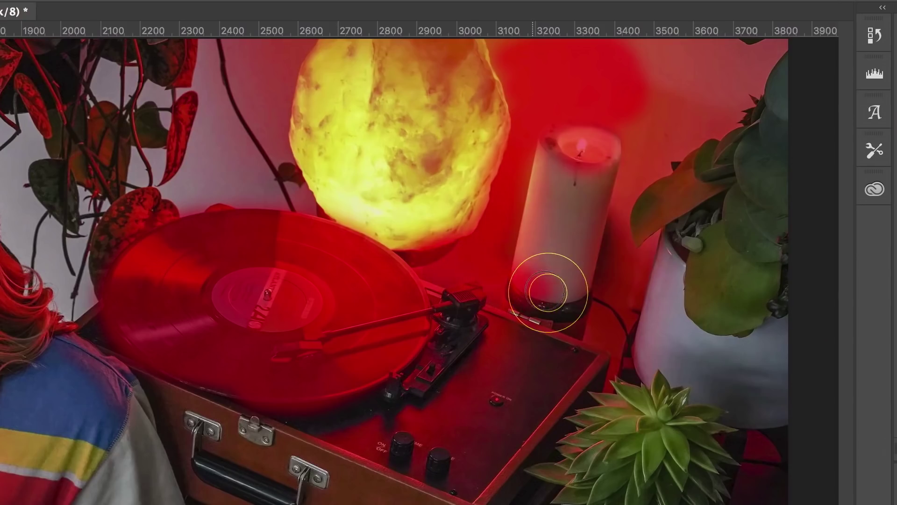
pyautogui.moveTo(541, 291)
pyautogui.mouseDown()
pyautogui.moveTo(621, 221)
pyautogui.moveTo(613, 284)
pyautogui.moveTo(531, 186)
pyautogui.mouseUp()
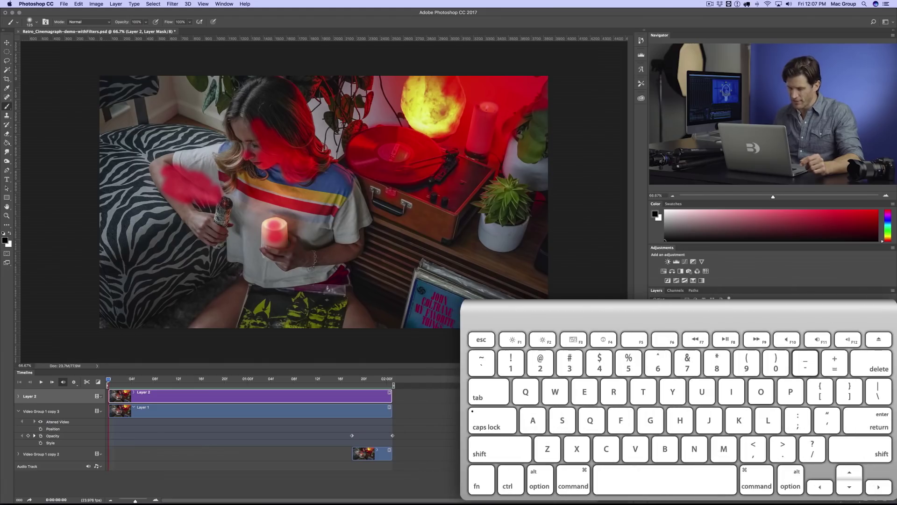
pyautogui.press('\\')
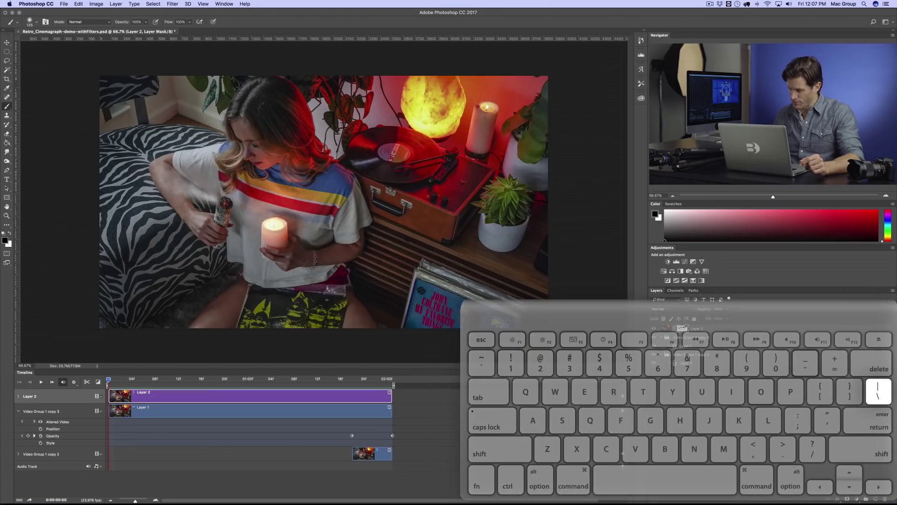
pyautogui.click(41, 382)
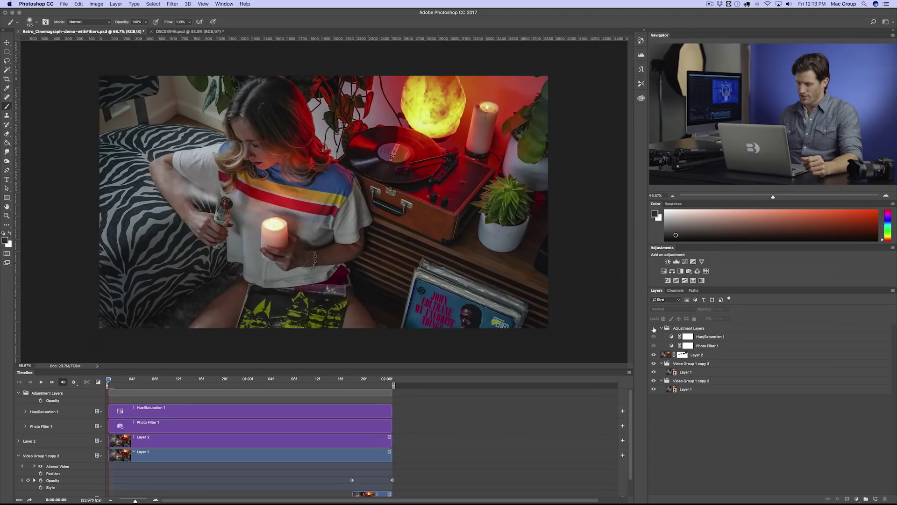
# - Make the Adjustment Layers group with Hue/Saturation 1 and Photo Filter 1 visible
pyautogui.click(654, 329)
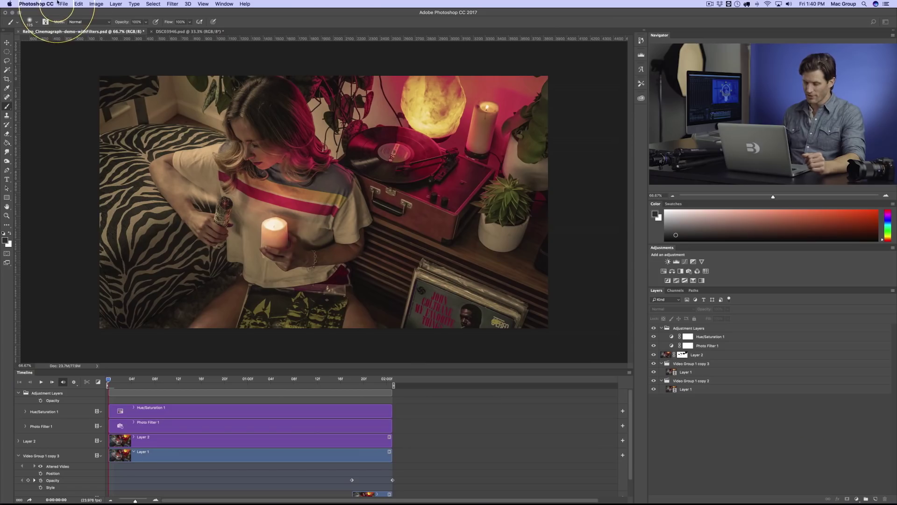
# - Open File > Export > Save for Web (Legacy) and set the output format to GIF
pyautogui.click(58, 4)
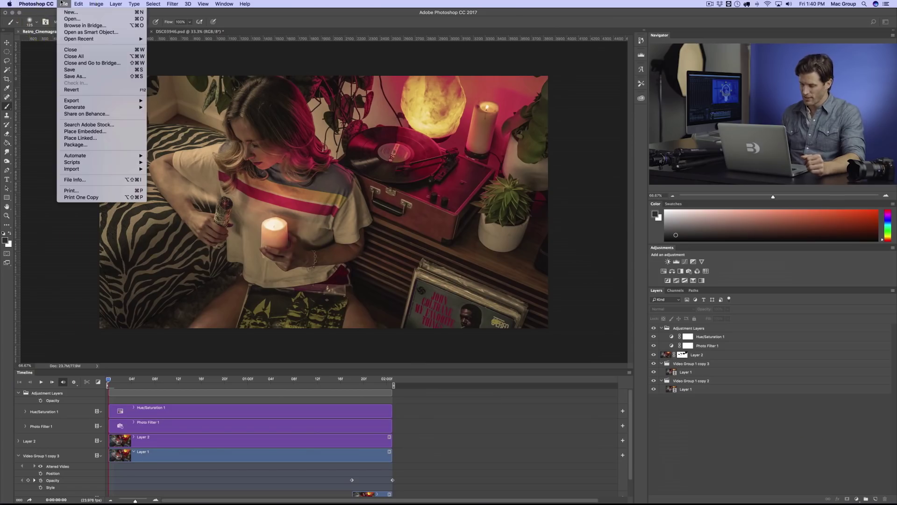
pyautogui.moveTo(125, 100)
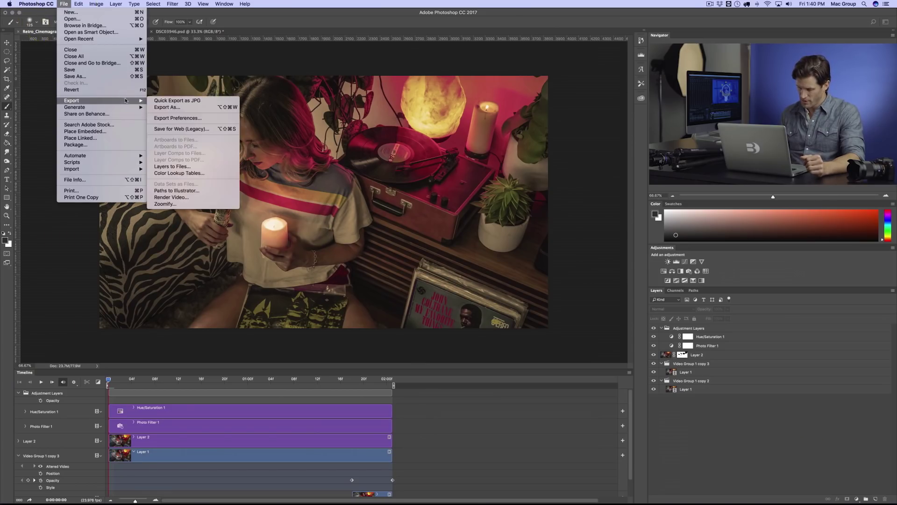
pyautogui.click(208, 130)
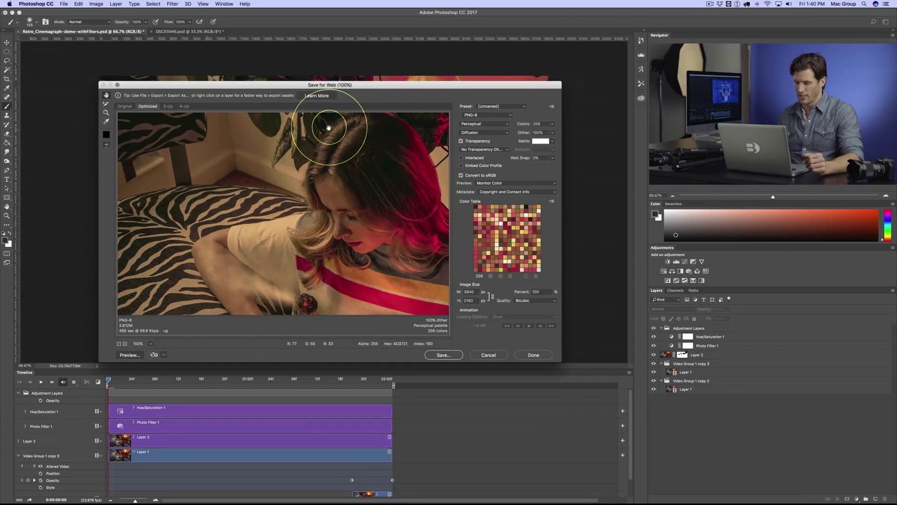
pyautogui.click(486, 115)
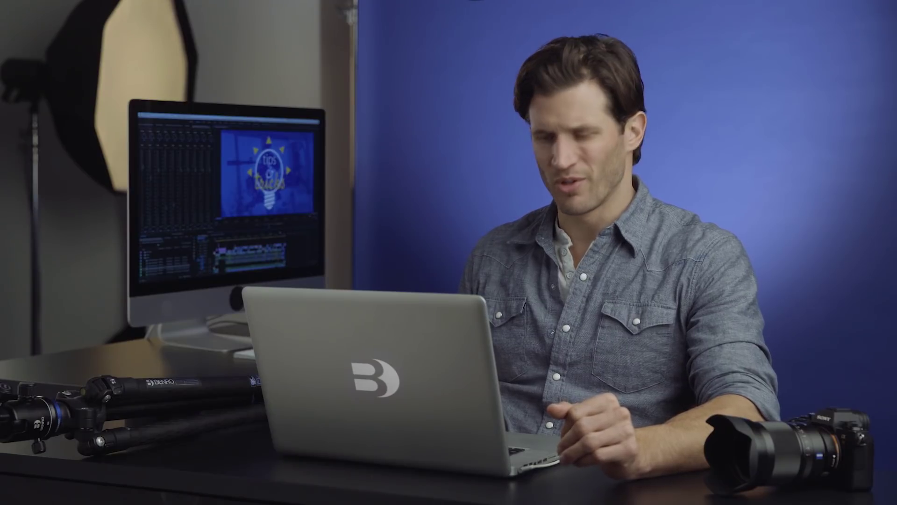
# - Resize the GIF export width from 3840 to 1000 px and enlarge the preview
pyautogui.click(690, 405)
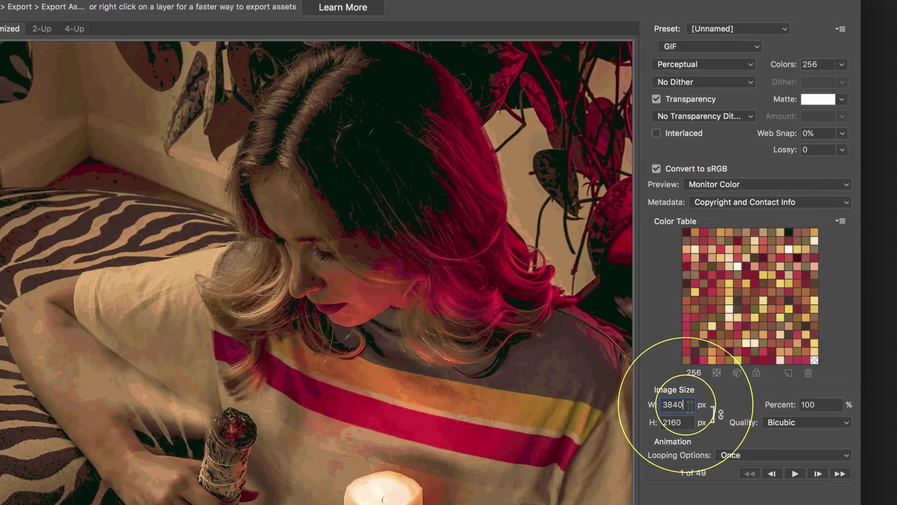
pyautogui.doubleClick(691, 405)
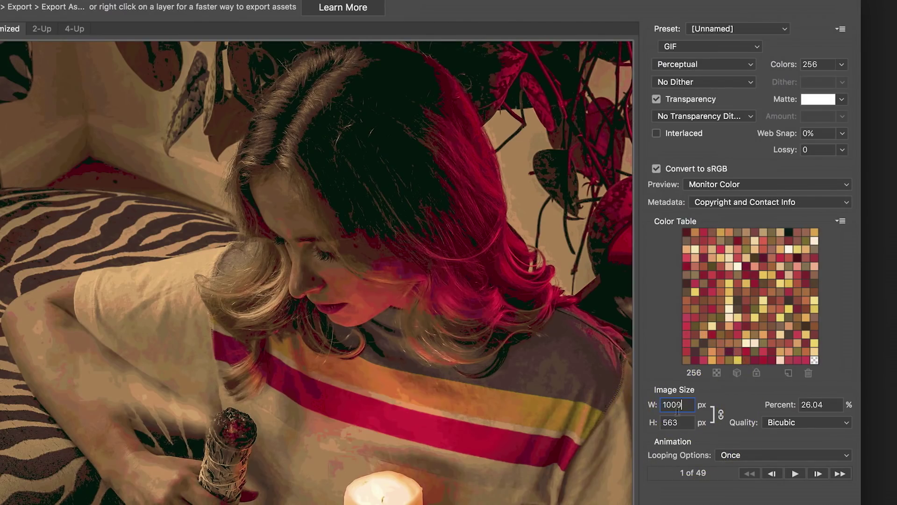
pyautogui.write('1000')
pyautogui.press('Return')
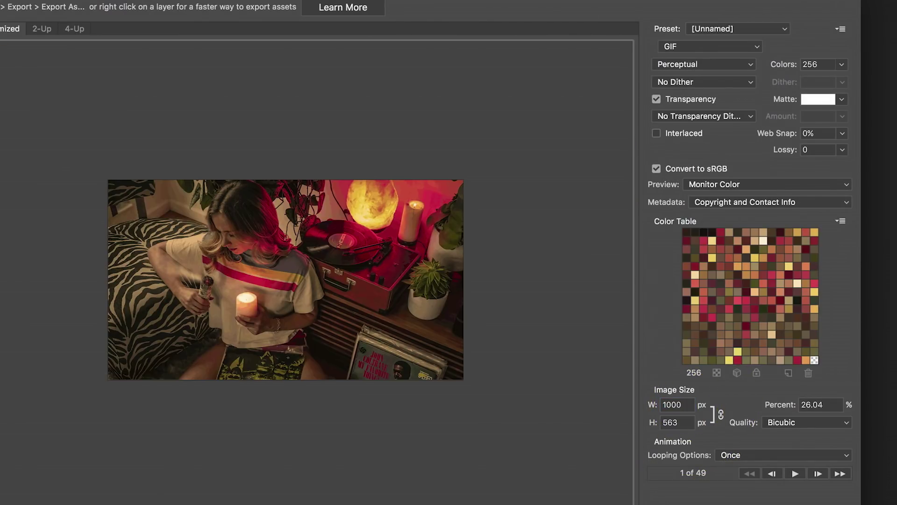
pyautogui.press('super+plus')
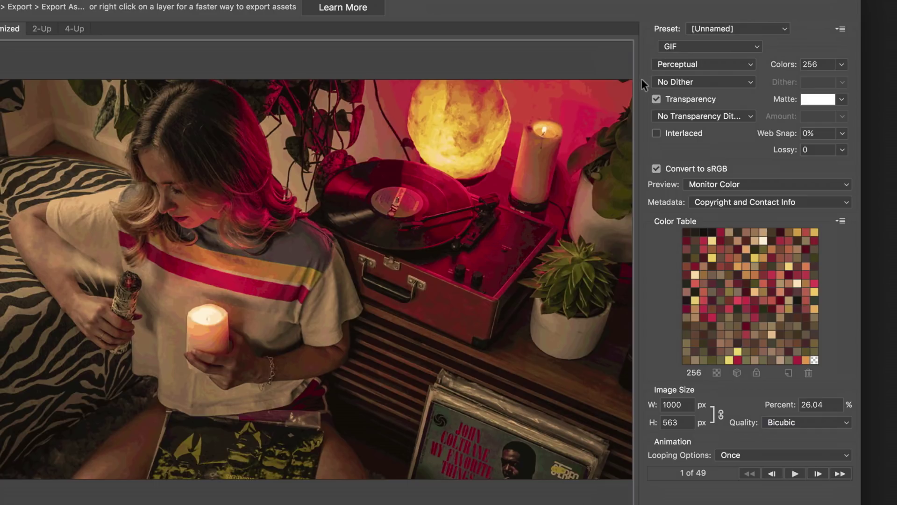
# - Set GIF dithering to Diffusion and the looping option to Forever
pyautogui.click(656, 81)
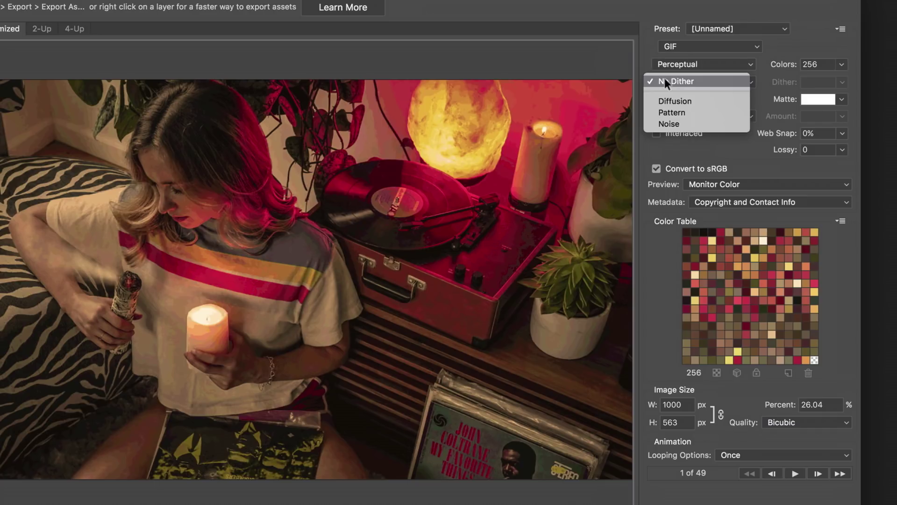
pyautogui.click(685, 102)
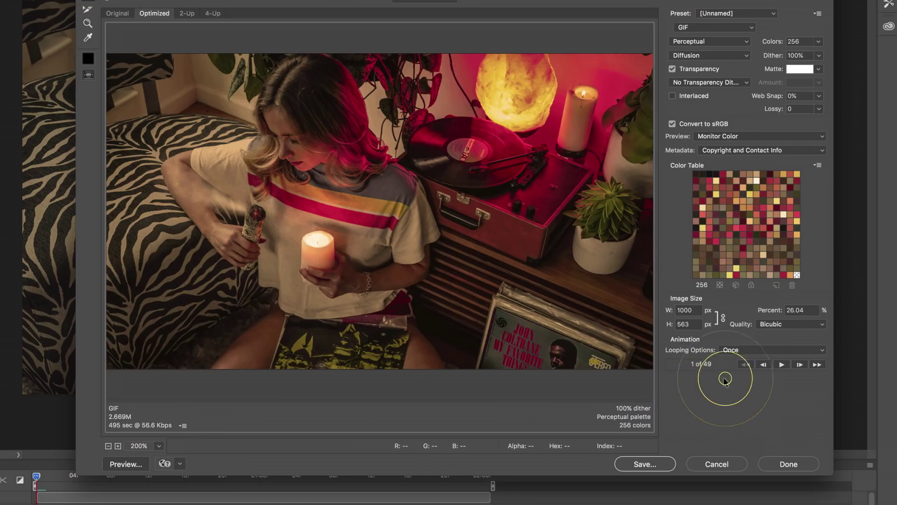
pyautogui.click(737, 350)
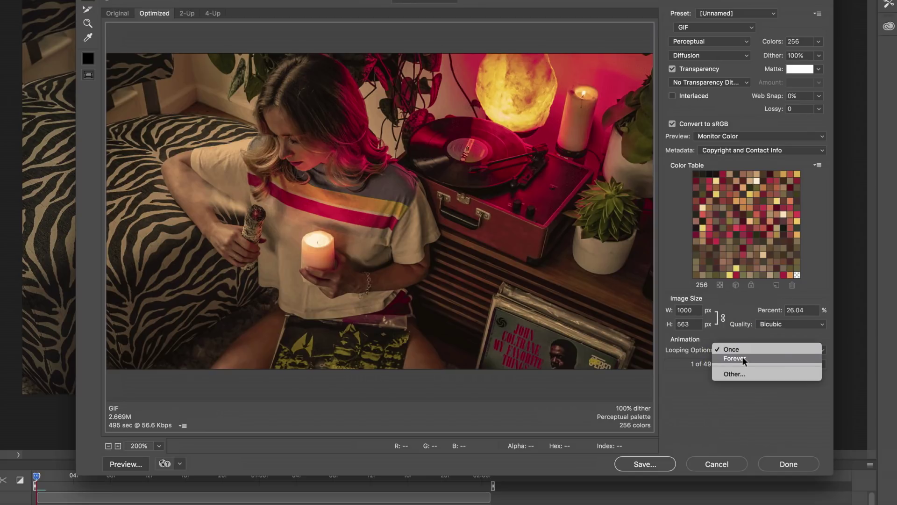
pyautogui.click(744, 359)
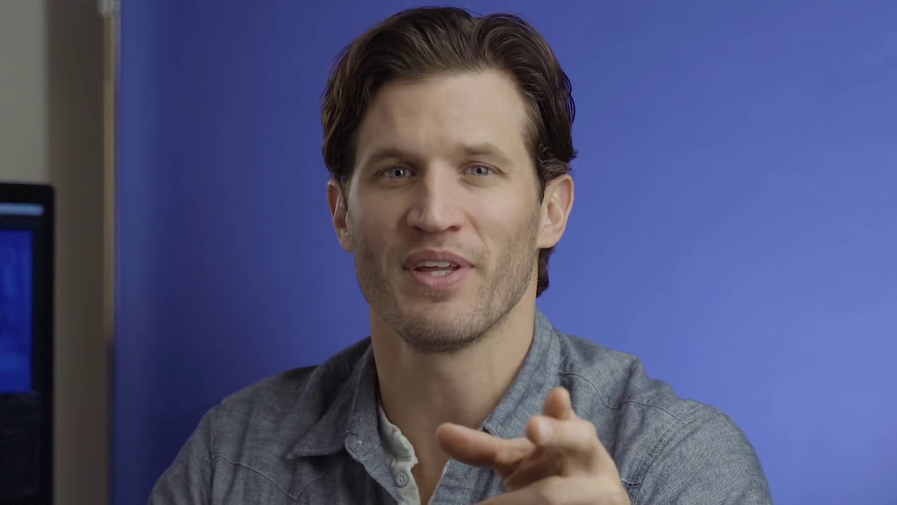